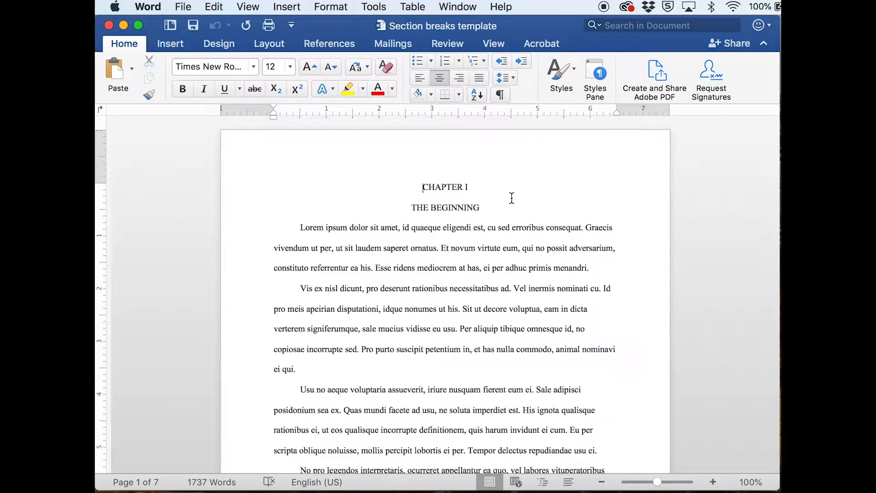
# - Try to push the CHAPTER II heading onto the next page by adding empty paragraphs after the last paragraph of Chapter I
pyautogui.scroll(-5, 504, 295)
pyautogui.scroll(-20, 504, 295)
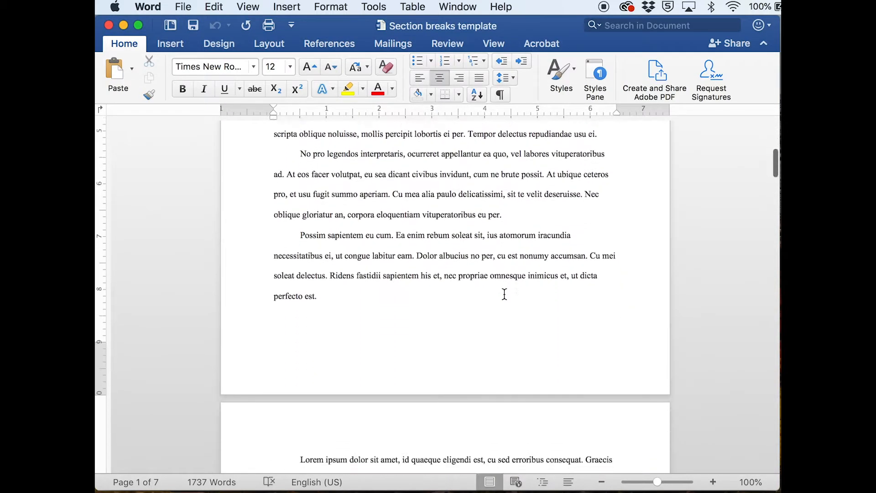
pyautogui.scroll(-14, 504, 294)
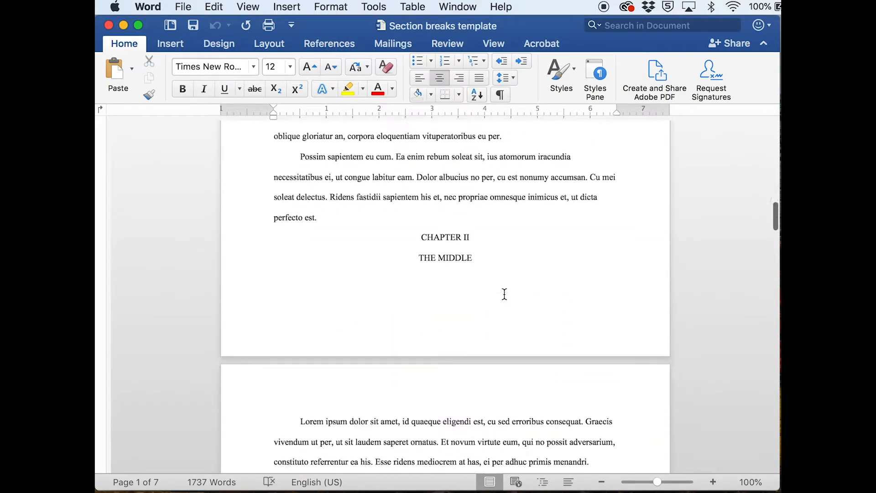
pyautogui.scroll(5, 507, 297)
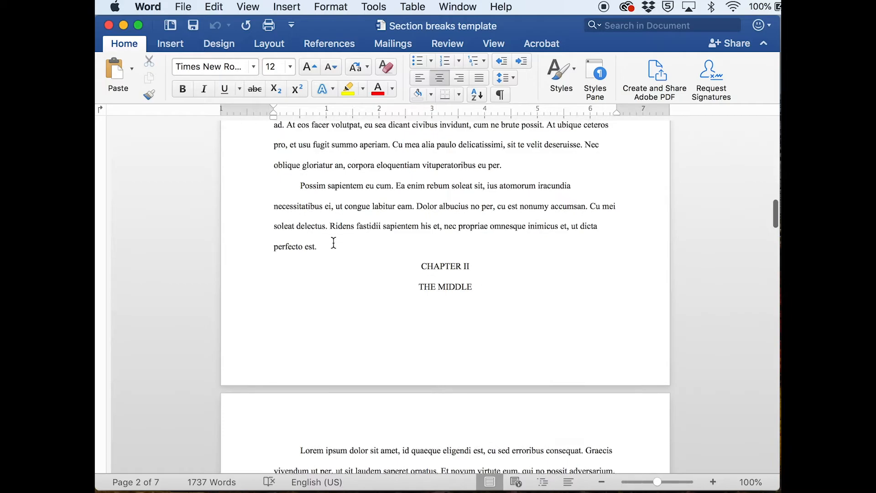
pyautogui.click(334, 248)
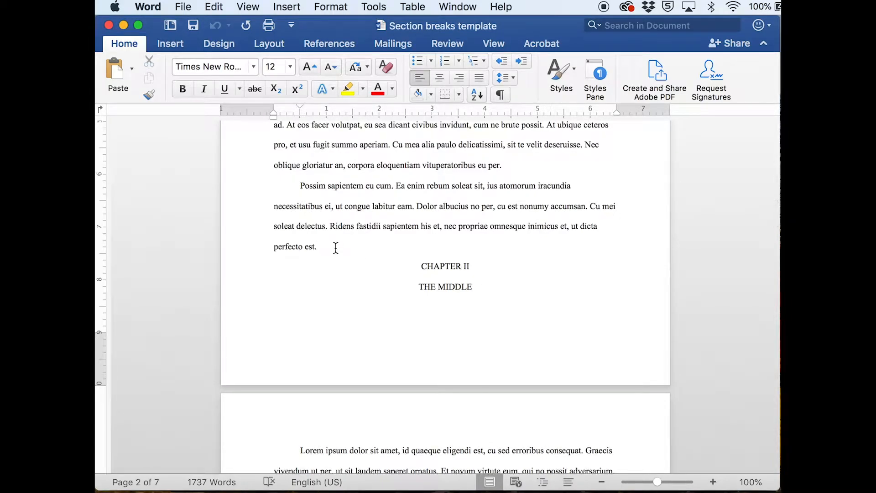
pyautogui.press('Return')
pyautogui.press('Return')
pyautogui.press('Return')
pyautogui.press('Return')
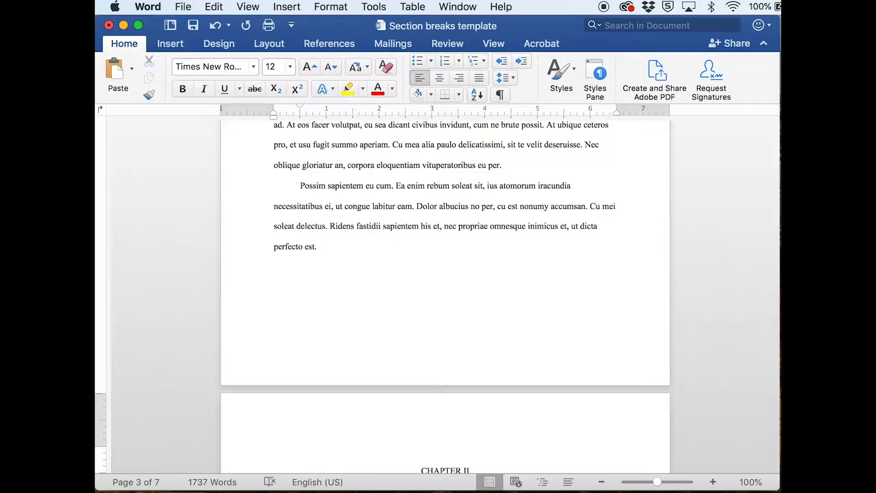
# - Remove the empty paragraphs between the end of Chapter I and the CHAPTER II heading
pyautogui.press('BackSpace')
pyautogui.press('BackSpace')
pyautogui.press('BackSpace')
pyautogui.press('BackSpace')
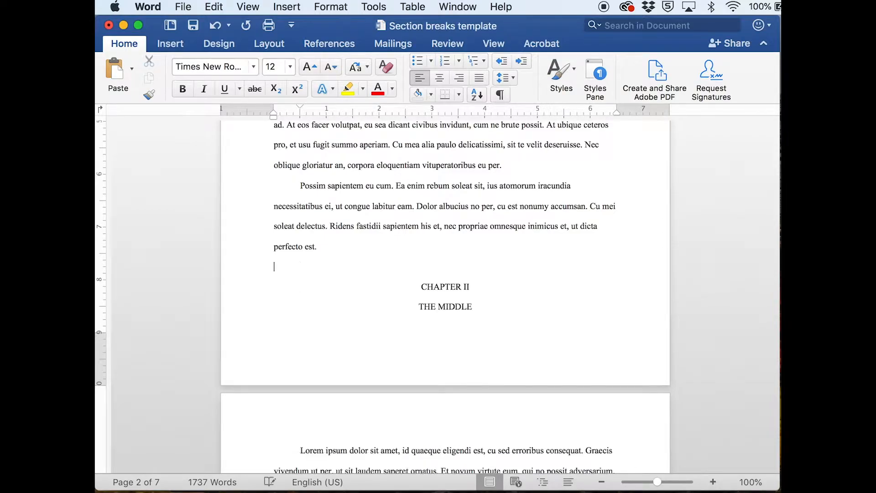
pyautogui.press('BackSpace')
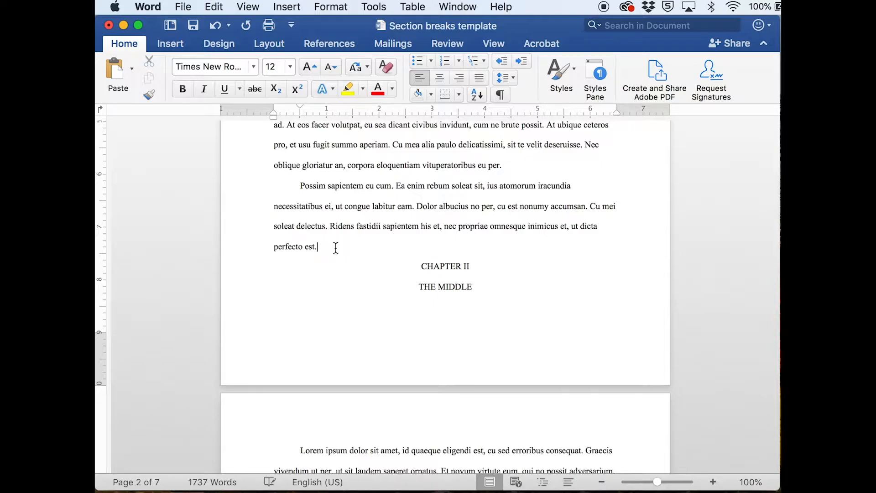
# - Show all nonprinting characters and insert a Section Break (Next Page) directly before the CHAPTER II heading
pyautogui.click(501, 95)
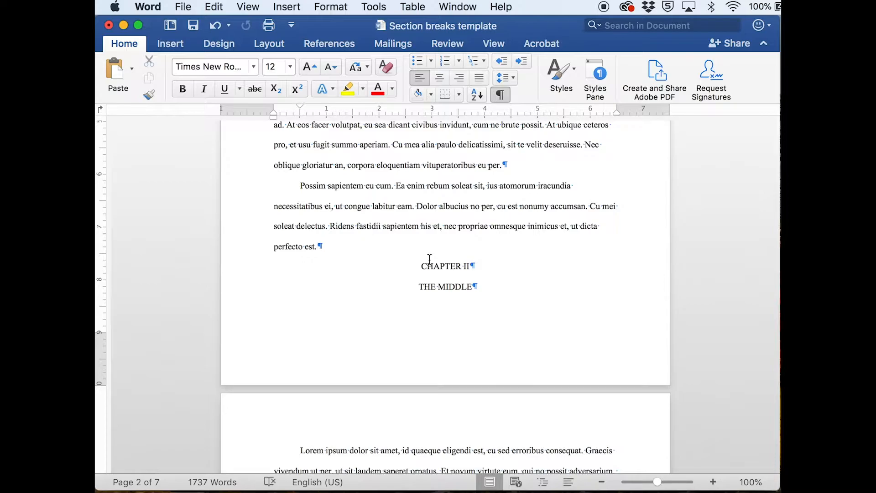
pyautogui.click(419, 267)
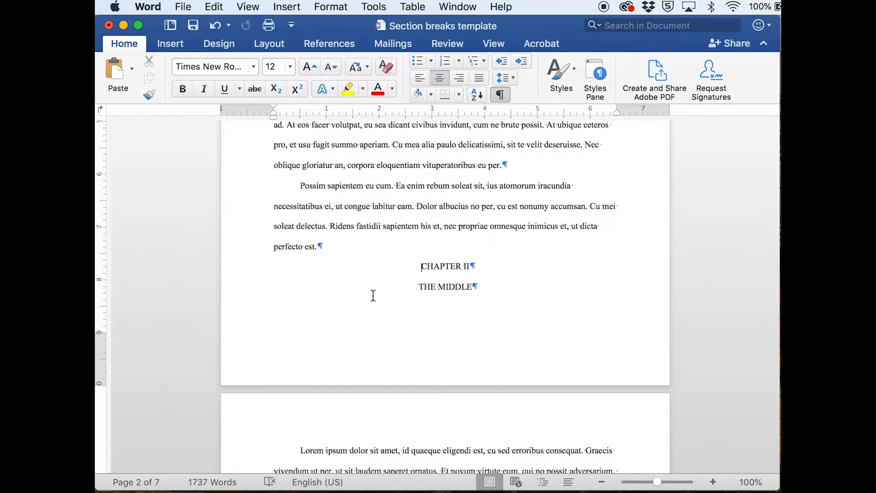
pyautogui.click(296, 8)
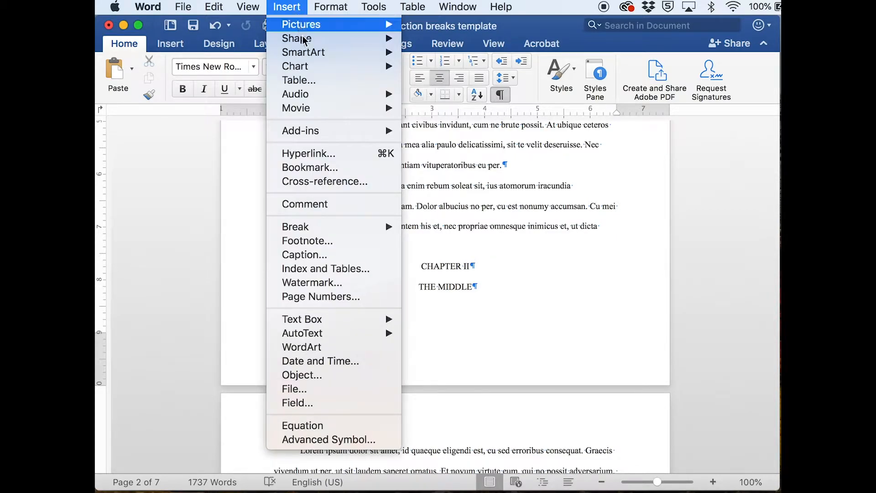
pyautogui.moveTo(312, 226)
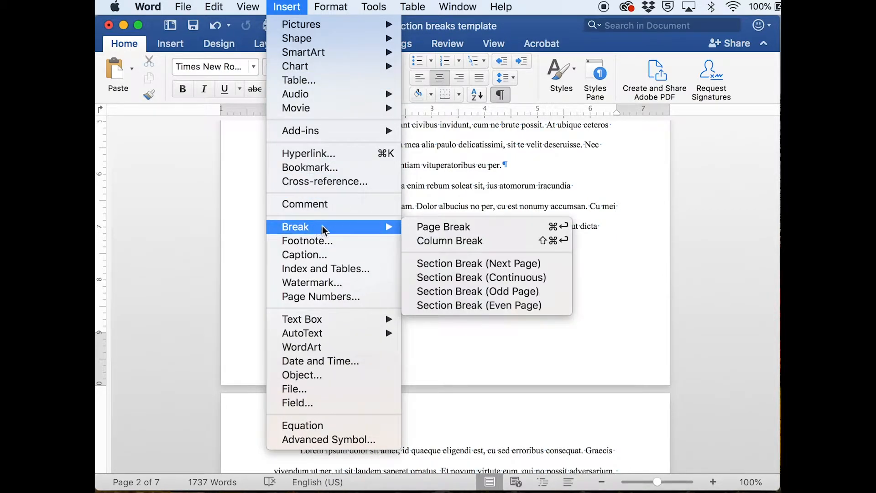
pyautogui.click(449, 266)
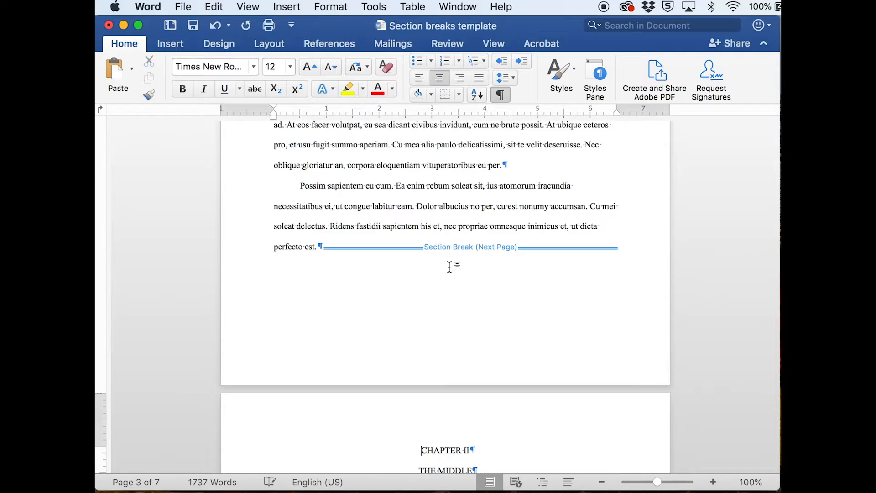
# - Insert a Section Break (Next Page) directly before the CHAPTER III heading
pyautogui.scroll(-8, 439, 248)
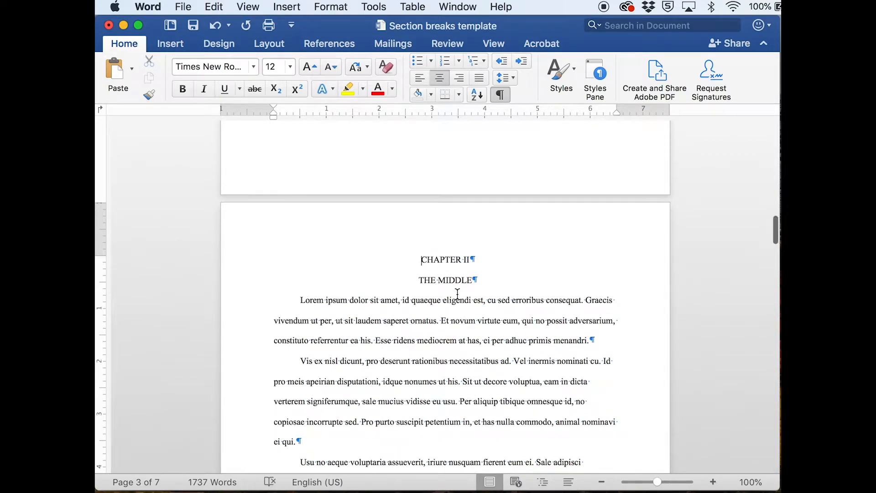
pyautogui.scroll(-2, 458, 295)
pyautogui.scroll(-15, 458, 294)
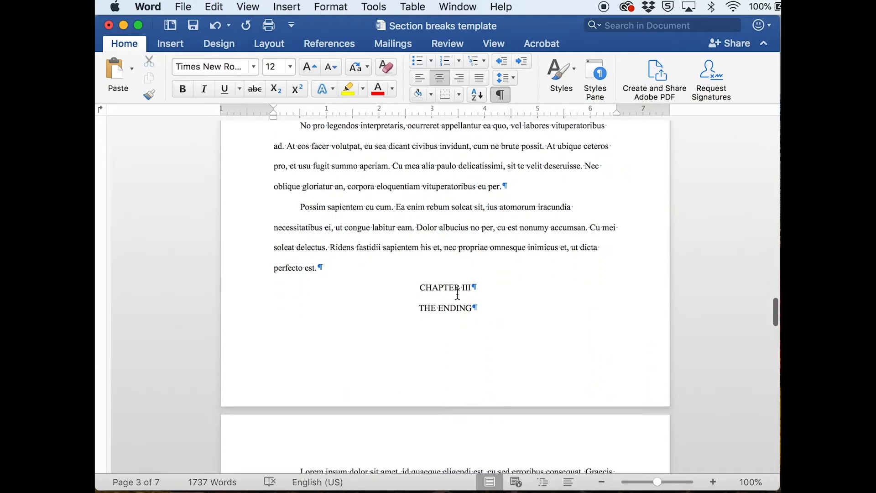
pyautogui.click(417, 289)
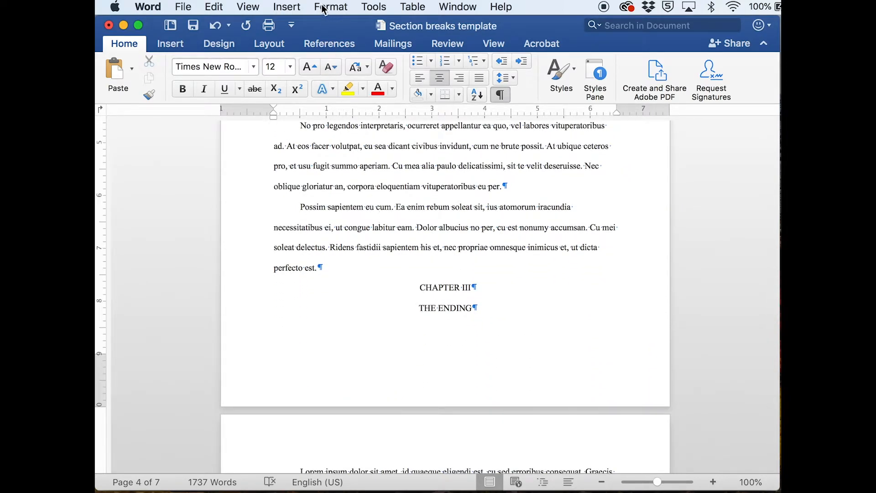
pyautogui.click(294, 7)
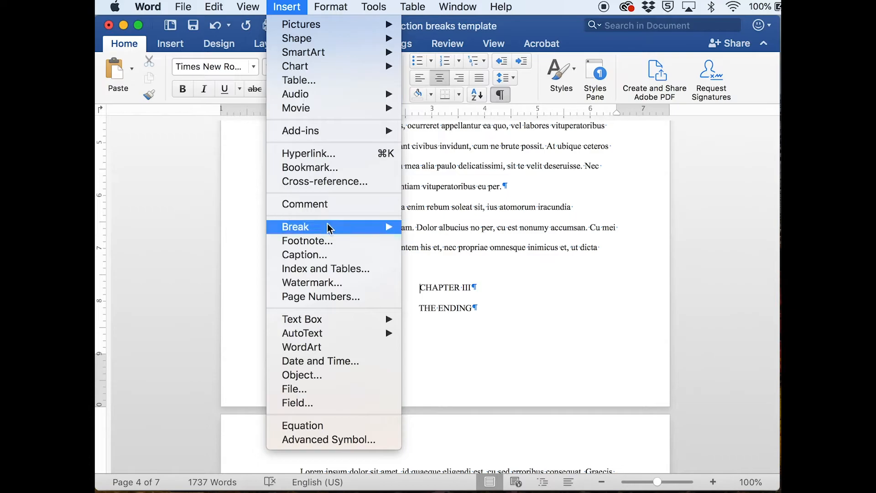
pyautogui.click(464, 264)
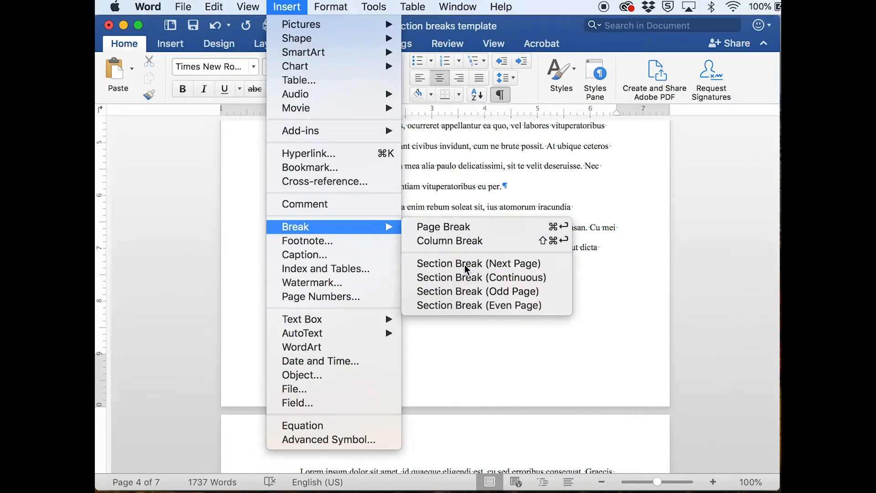
# - Insert a Section Break (Next Page) directly before the REFERENCES heading
pyautogui.scroll(-15, 465, 265)
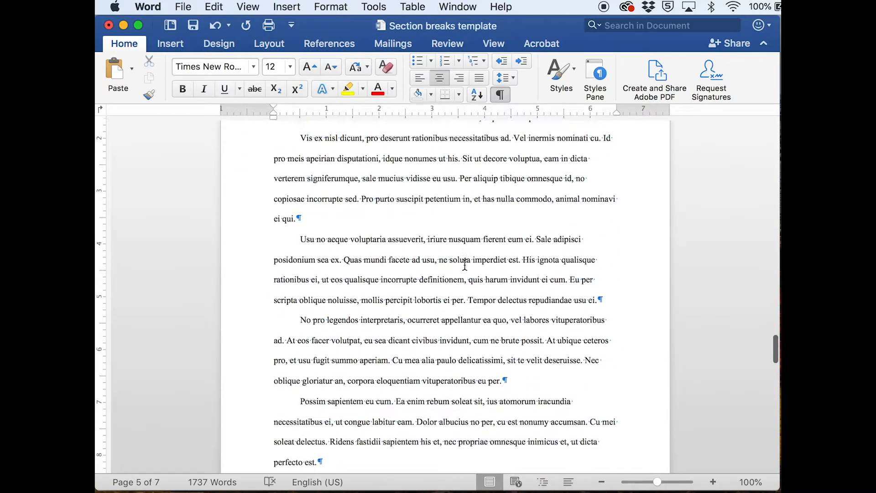
pyautogui.scroll(-10, 465, 265)
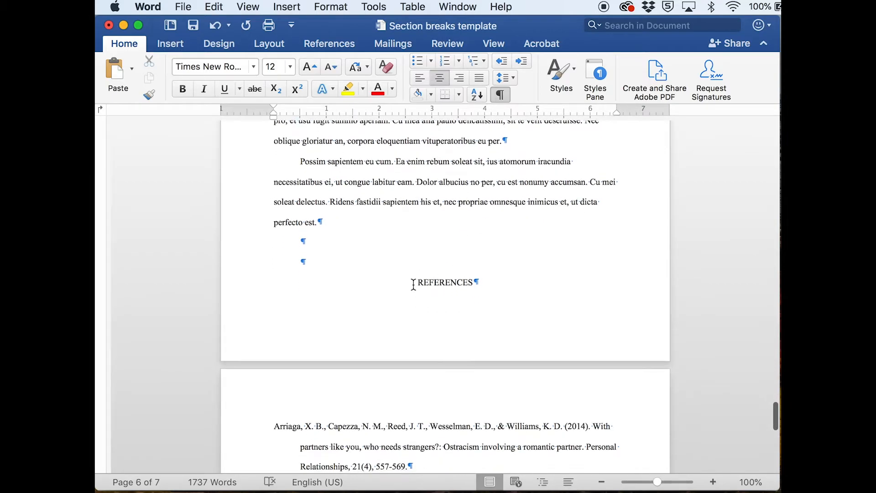
pyautogui.click(414, 284)
pyautogui.click(291, 8)
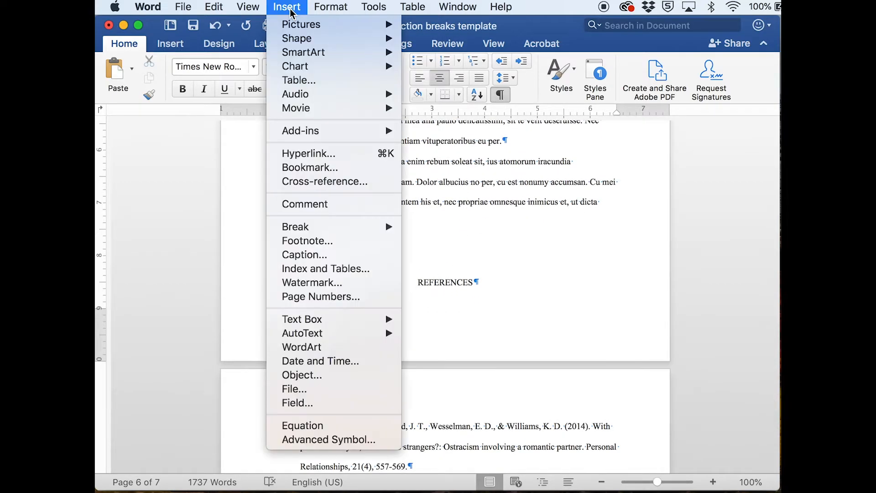
pyautogui.moveTo(326, 229)
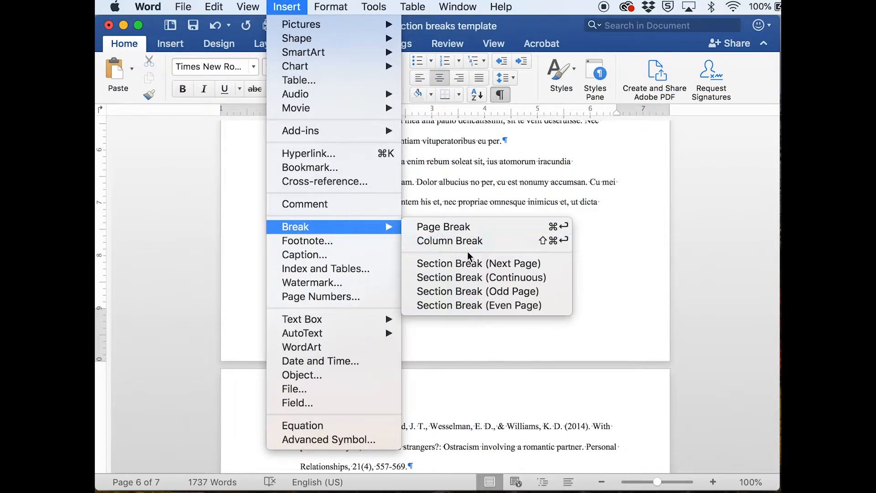
pyautogui.click(468, 264)
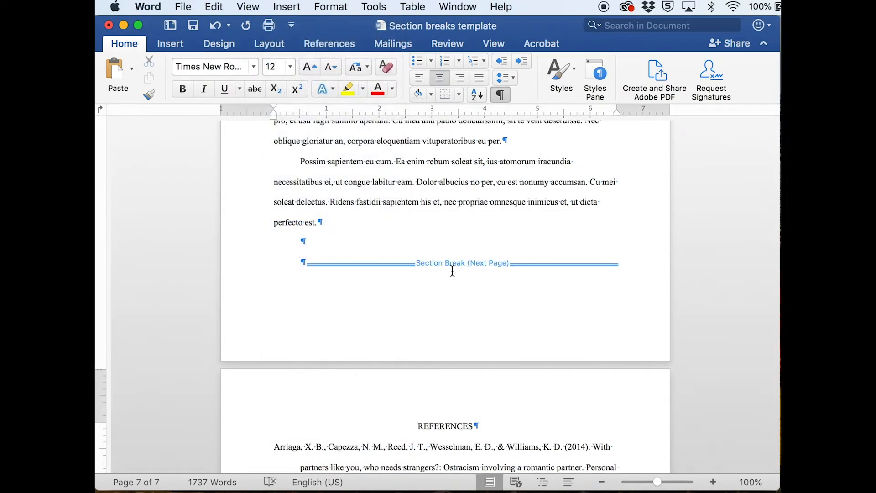
pyautogui.scroll(-5, 495, 327)
pyautogui.scroll(15, 489, 320)
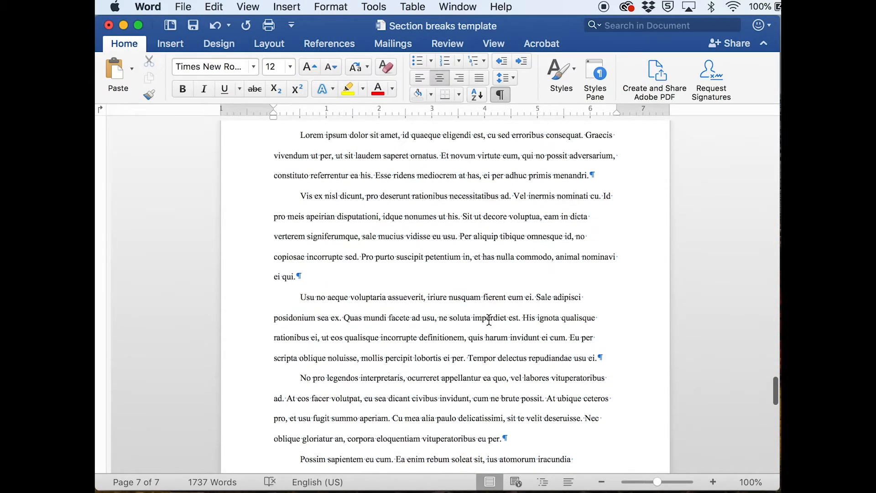
pyautogui.scroll(-5, 490, 319)
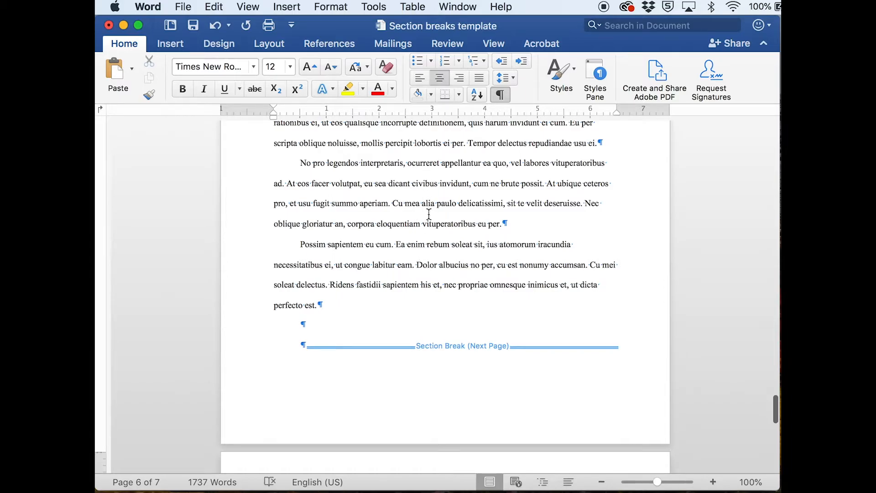
pyautogui.scroll(-4, 441, 296)
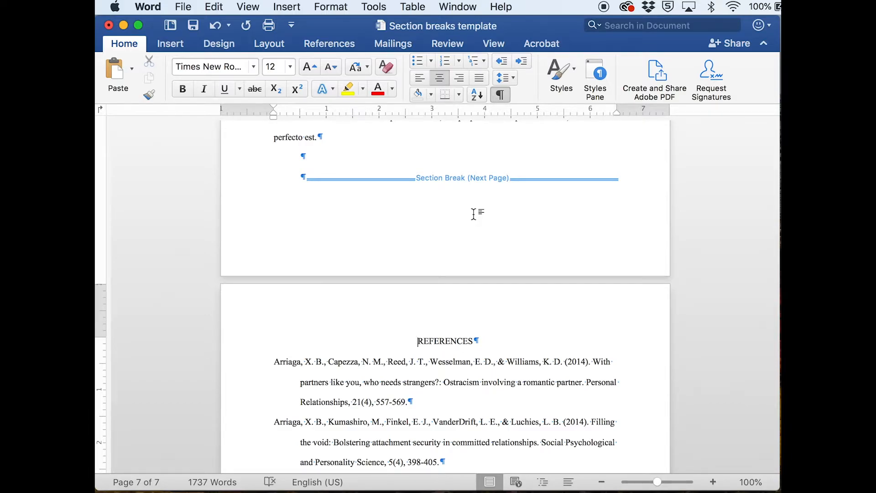
pyautogui.scroll(10, 474, 214)
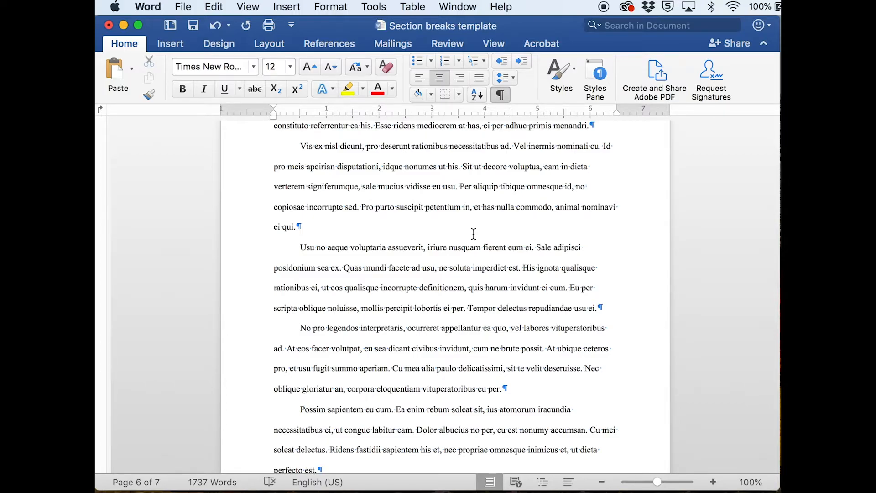
# - Switch to the Page breaks template document and insert a page break directly before its CHAPTER II heading
pyautogui.hotkey('ctrl', 'Up')
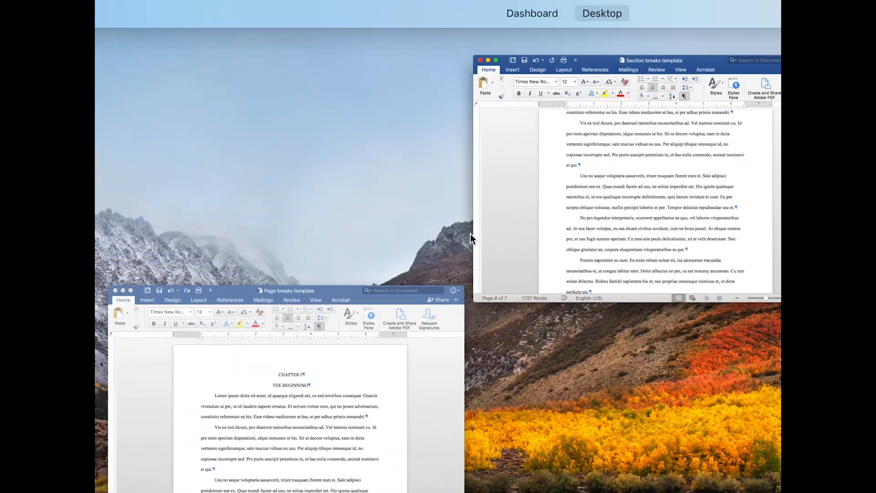
pyautogui.click(326, 336)
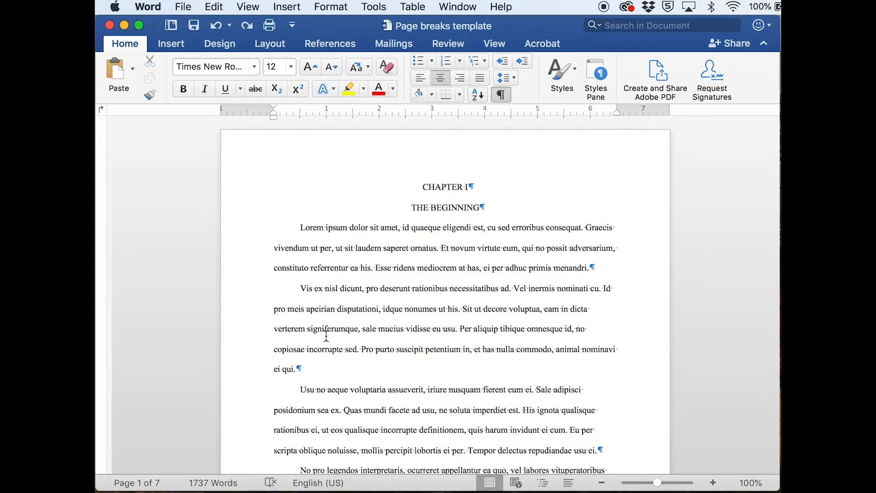
pyautogui.scroll(-4, 326, 336)
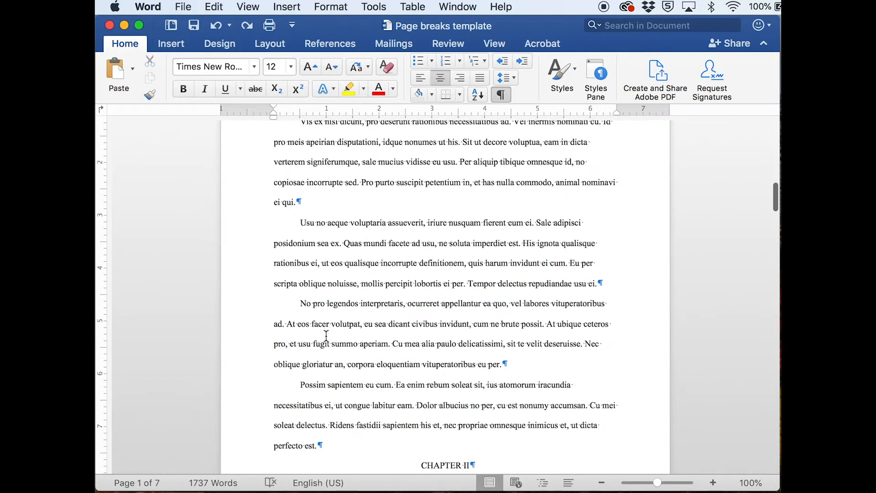
pyautogui.scroll(-5, 326, 336)
pyautogui.click(392, 274)
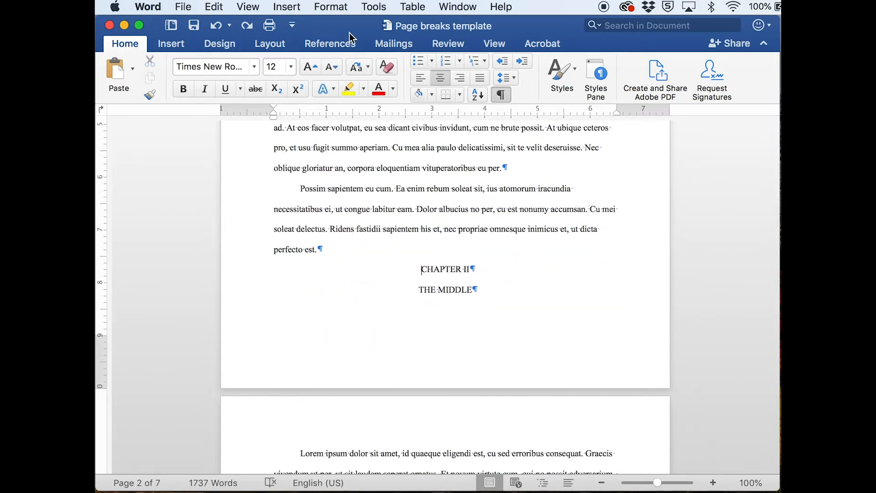
pyautogui.click(287, 7)
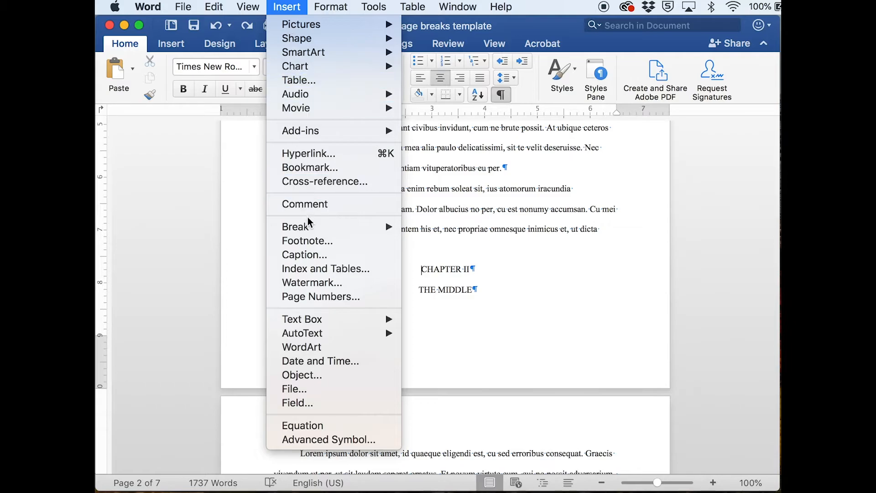
pyautogui.moveTo(309, 225)
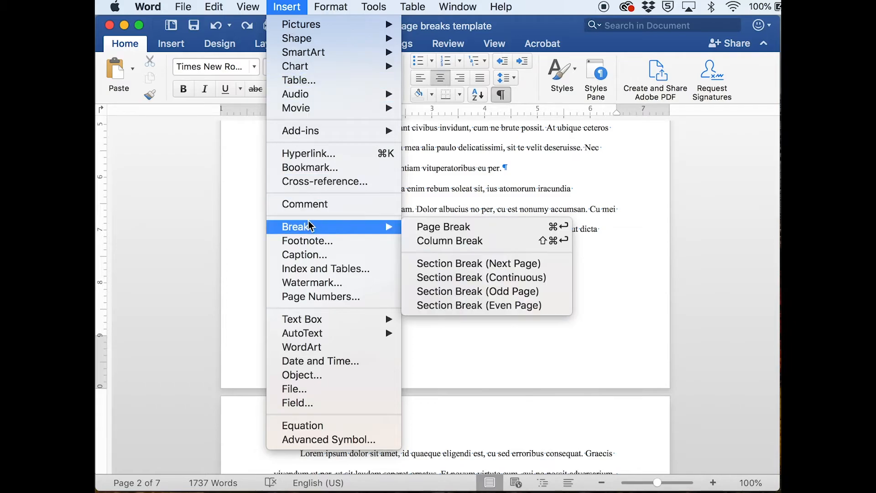
pyautogui.click(438, 227)
pyautogui.scroll(-3, 470, 326)
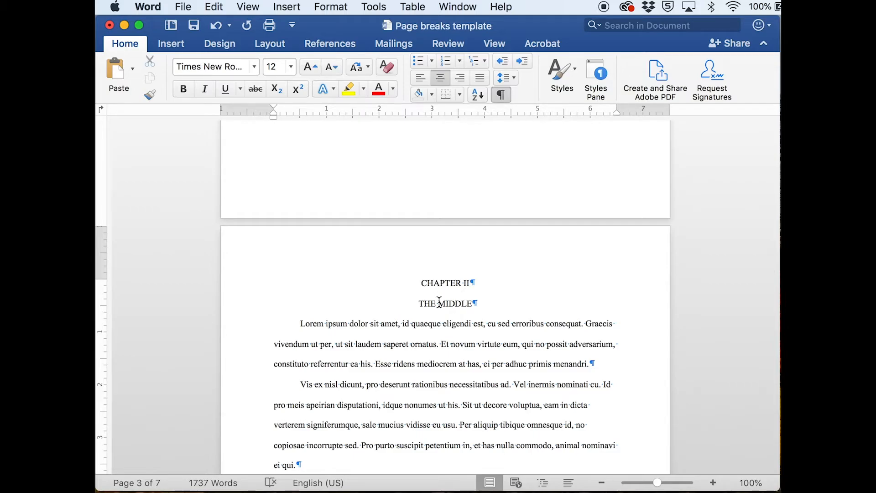
pyautogui.scroll(3, 439, 302)
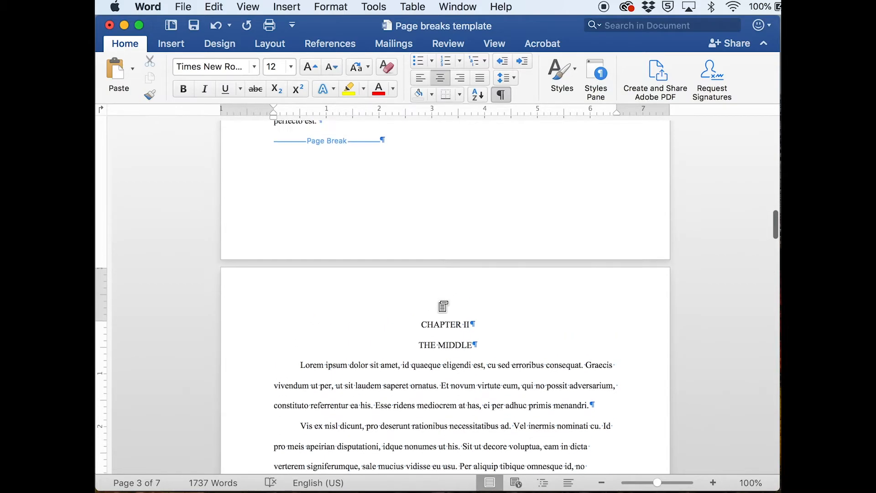
# - Look through the page and section break types offered among the page layout options, without inserting one
pyautogui.click(278, 46)
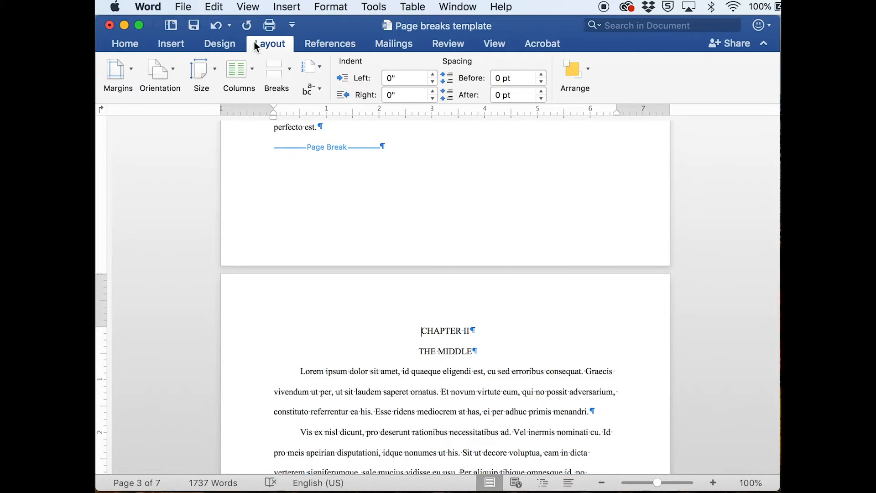
pyautogui.click(290, 73)
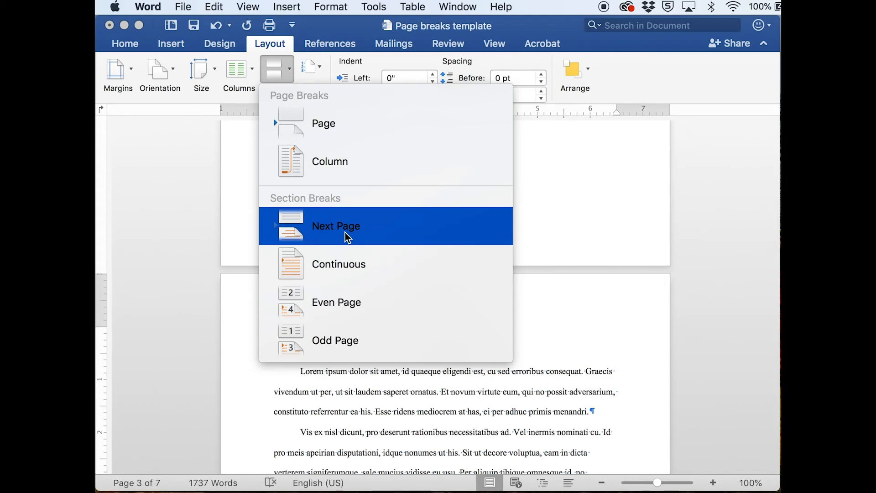
pyautogui.click(274, 48)
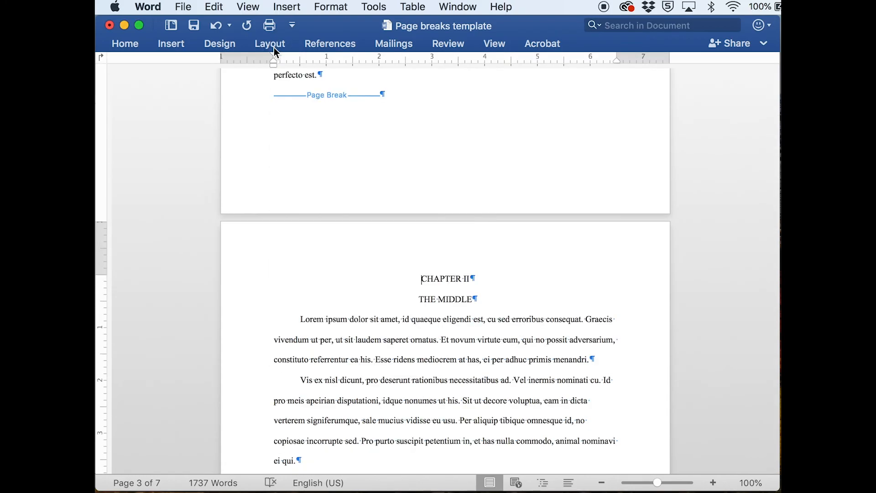
pyautogui.click(273, 46)
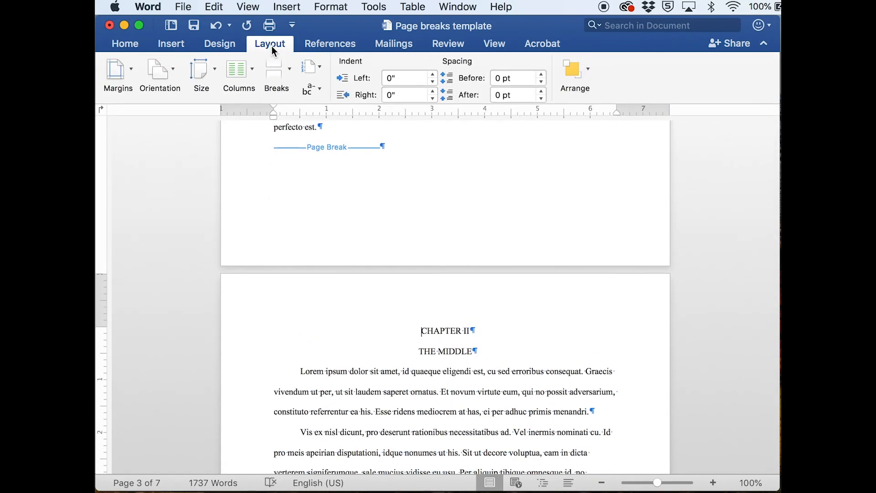